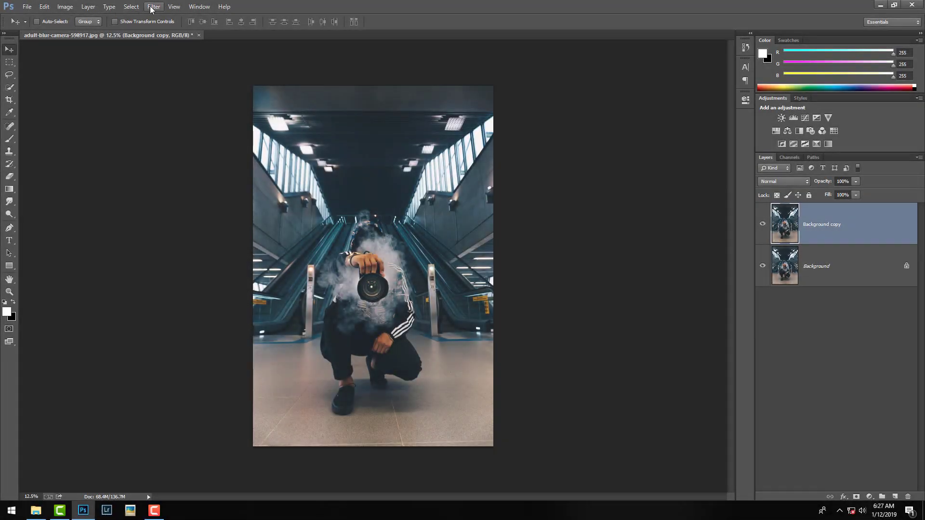
Open the Camera Raw Filter from the Filter menu
{"action": "left_click", "coordinate": [154, 6]}
{"action": "left_click", "coordinate": [175, 63]}
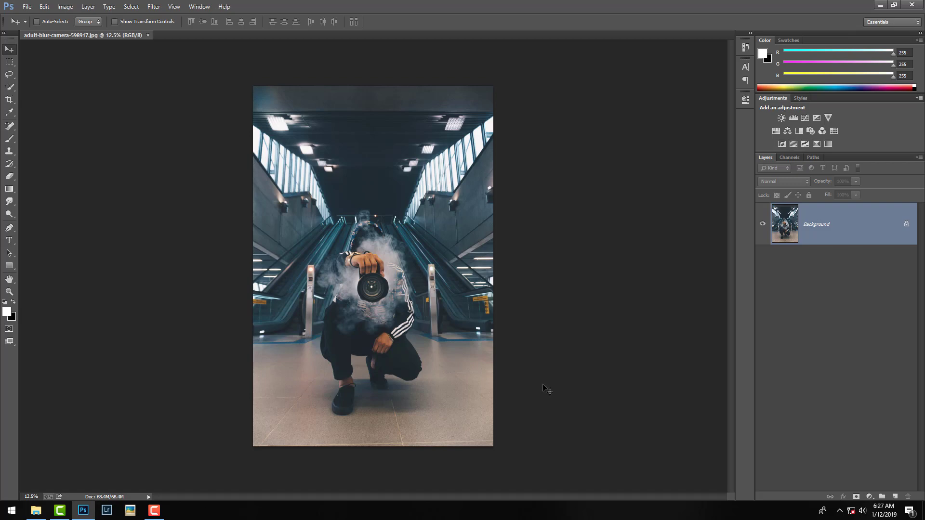
Duplicate the Background layer, compare layer visibility, and open the copy in Camera Raw
{"action": "left_click_drag", "start_coordinate": [874, 238], "coordinate": [894, 497]}
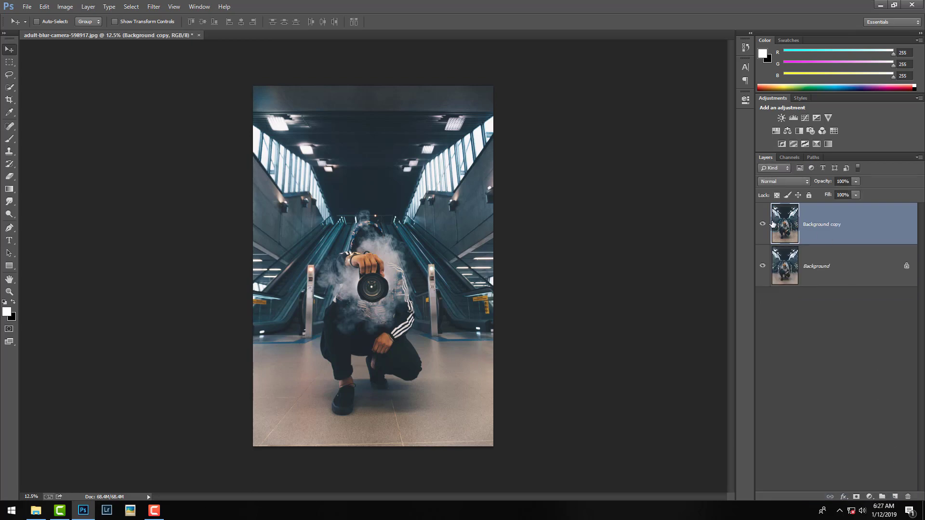
{"action": "left_click", "coordinate": [762, 265]}
{"action": "left_click", "coordinate": [763, 224]}
{"action": "left_click", "coordinate": [762, 224]}
{"action": "left_click", "coordinate": [762, 265]}
{"action": "left_click", "coordinate": [151, 10]}
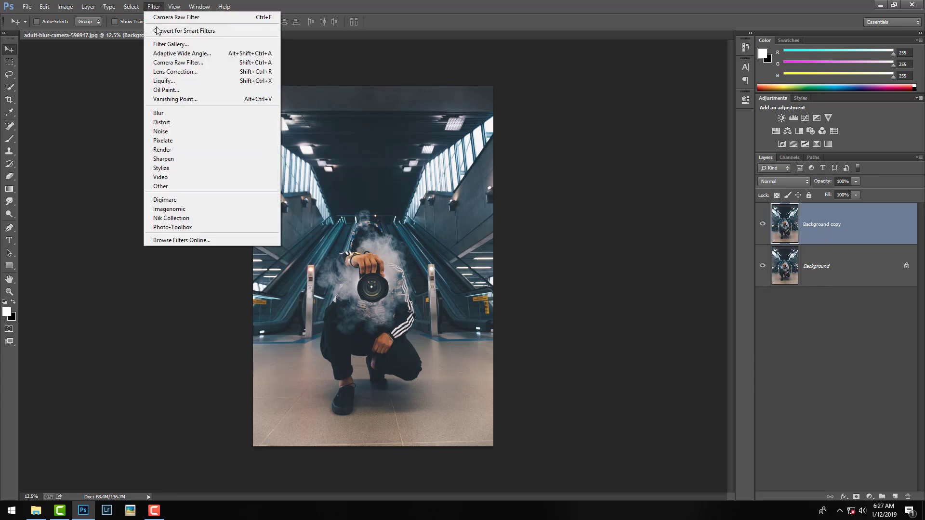
{"action": "left_click", "coordinate": [174, 62]}
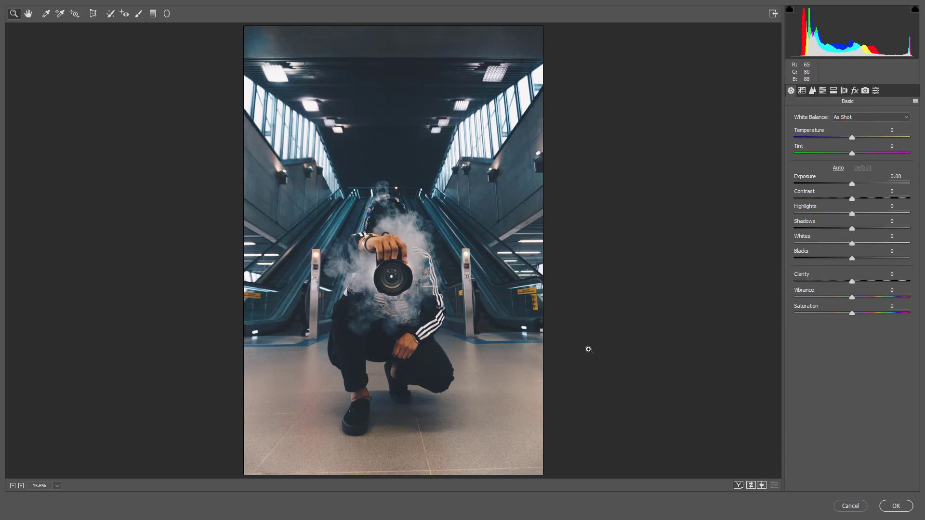
Raise Clarity to +29, check the man and camera up close, then show HSL saturation
{"action": "left_click", "coordinate": [853, 281]}
{"action": "left_click_drag", "start_coordinate": [854, 282], "coordinate": [871, 286]}
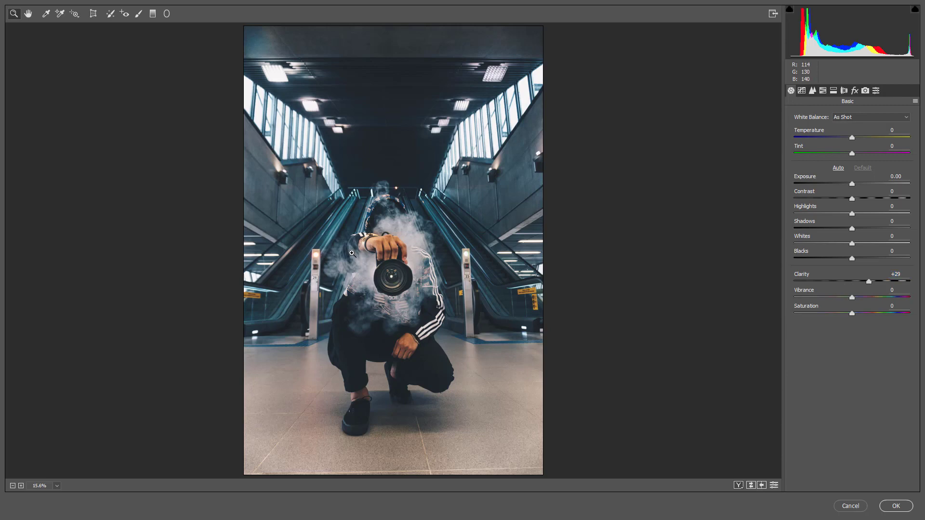
{"action": "left_click", "coordinate": [351, 253]}
{"action": "left_click", "coordinate": [402, 266]}
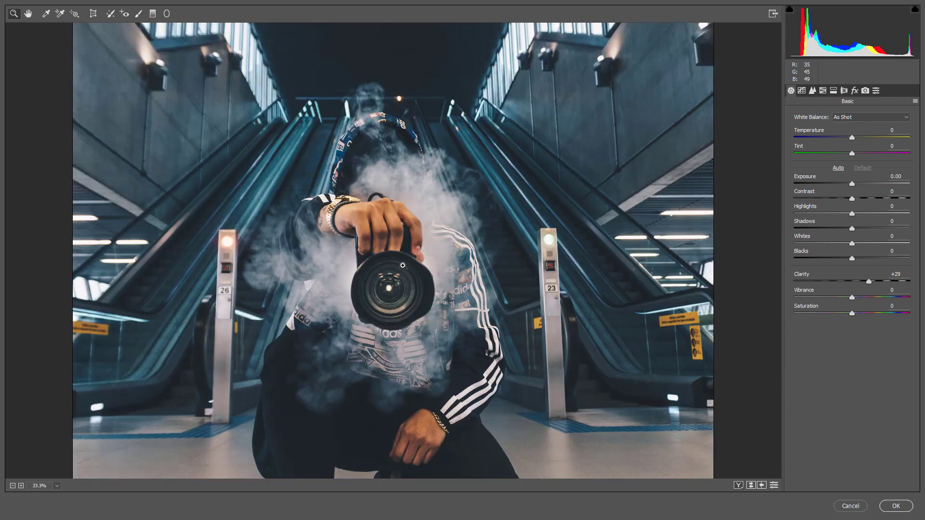
{"action": "left_click", "coordinate": [403, 265]}
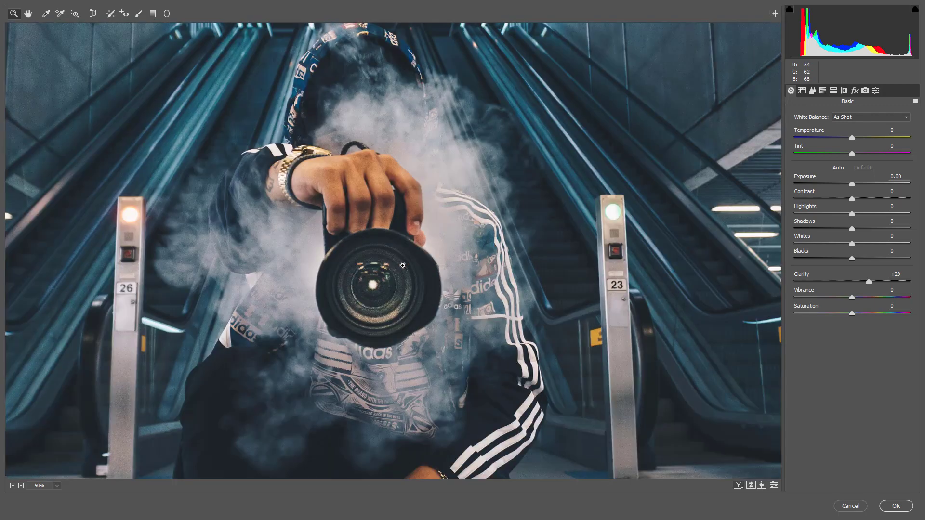
{"action": "key", "text": "ctrl+0"}
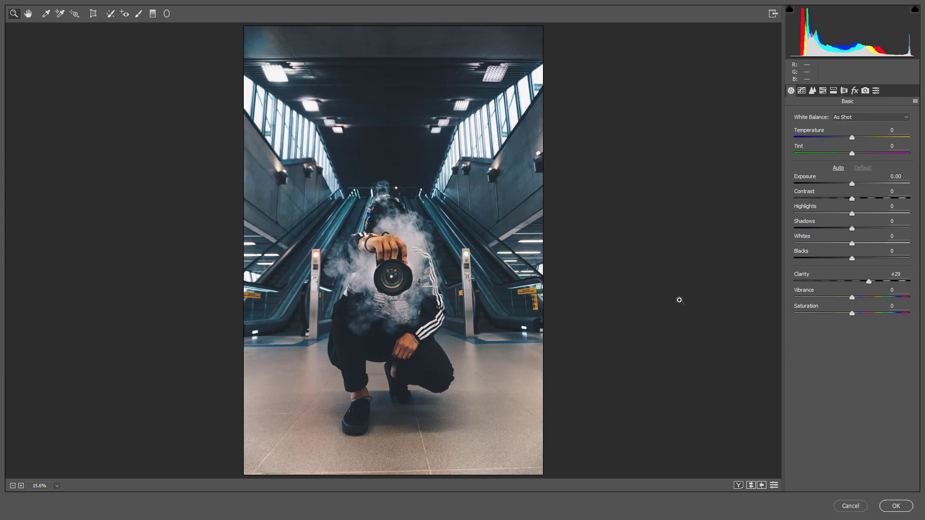
{"action": "left_click", "coordinate": [823, 90]}
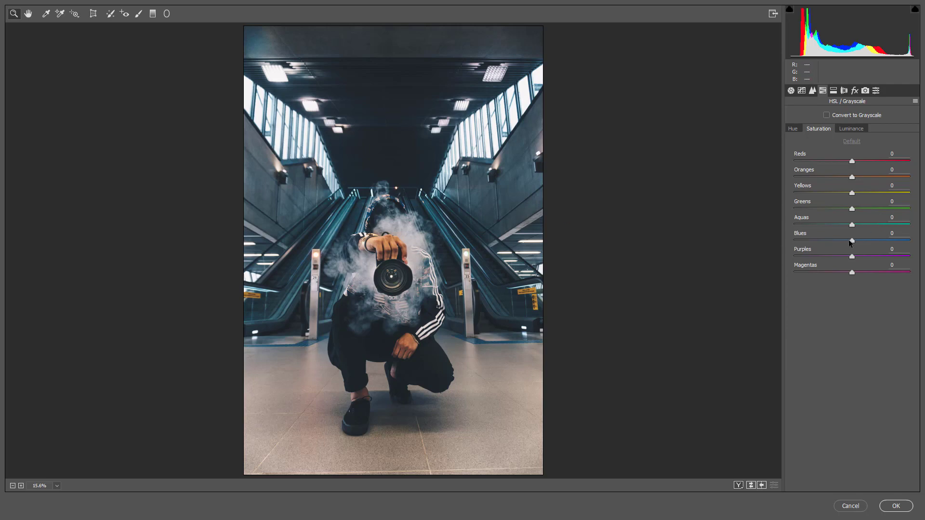
Set Blues saturation to +30 and shift Blues hue to -32 toward teal
{"action": "mouse_move", "coordinate": [849, 241]}
{"action": "left_mouse_down"}
{"action": "mouse_move", "coordinate": [909, 241]}
{"action": "mouse_move", "coordinate": [707, 244]}
{"action": "mouse_move", "coordinate": [879, 241]}
{"action": "mouse_move", "coordinate": [857, 246]}
{"action": "mouse_move", "coordinate": [865, 249]}
{"action": "left_mouse_up"}
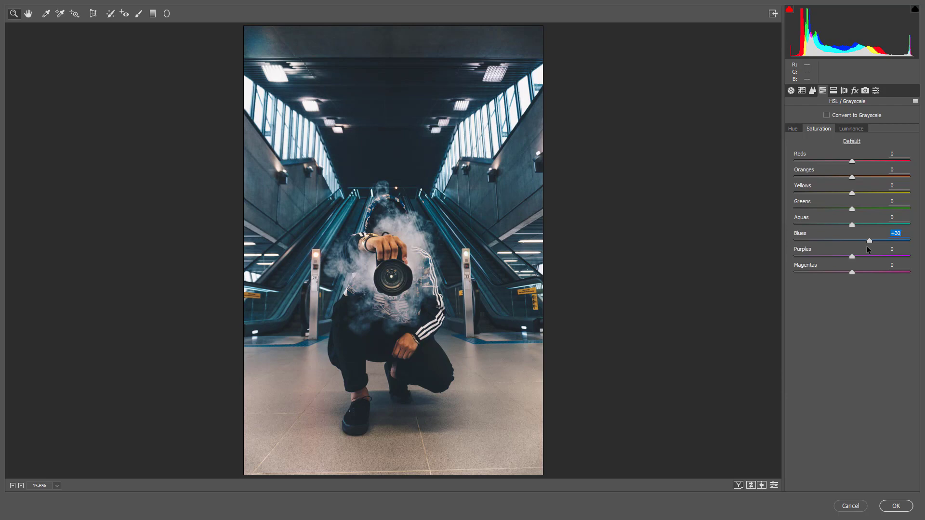
{"action": "left_click", "coordinate": [796, 129]}
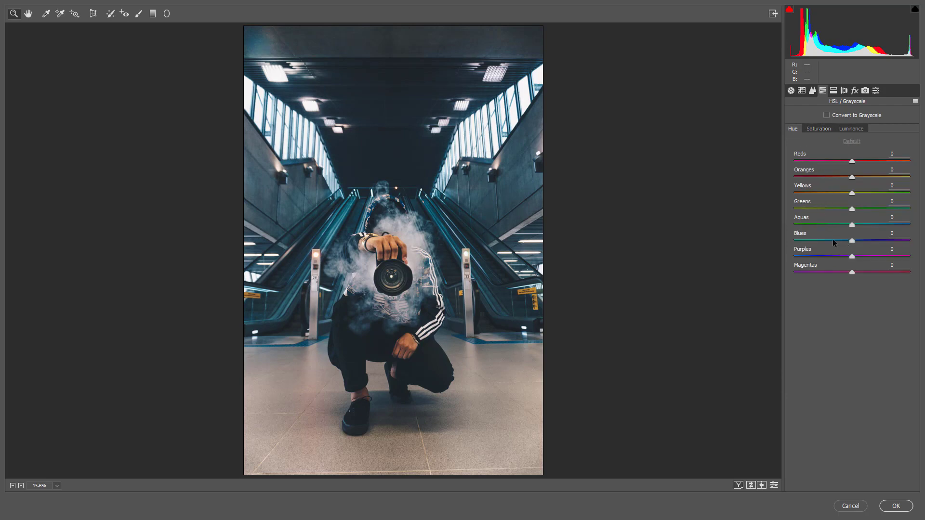
{"action": "left_click_drag", "start_coordinate": [852, 241], "coordinate": [834, 245]}
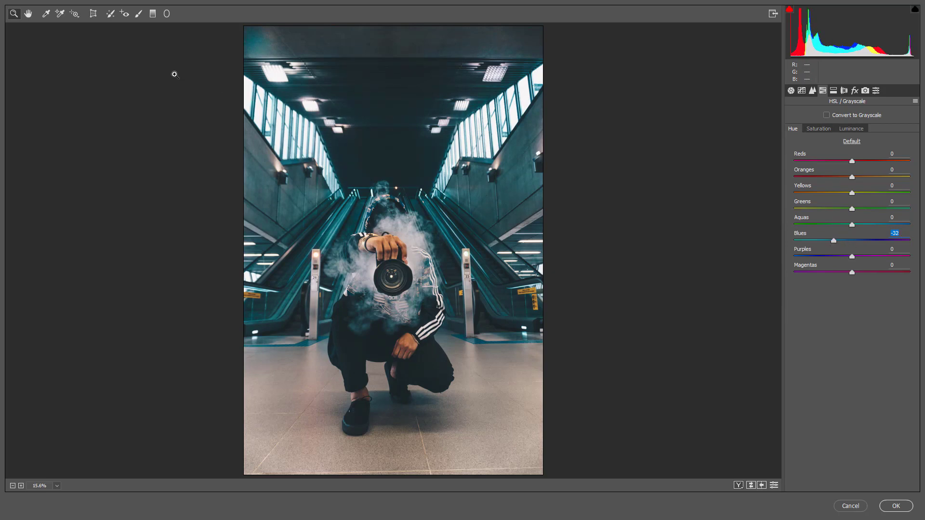
{"action": "left_click", "coordinate": [153, 13]}
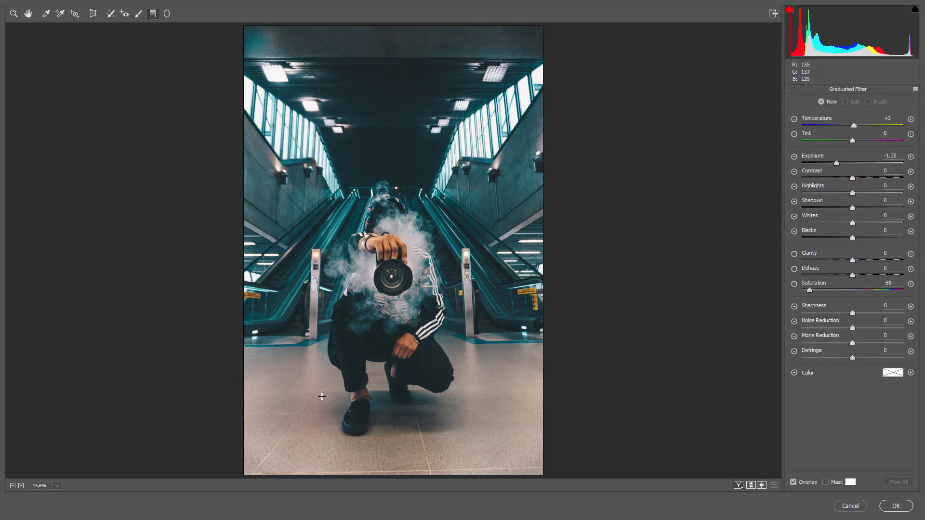
Add a floor-to-waist graduated filter with Exposure -2.00, Clarity +48, Saturation -82
{"action": "left_click_drag", "start_coordinate": [394, 411], "coordinate": [394, 304]}
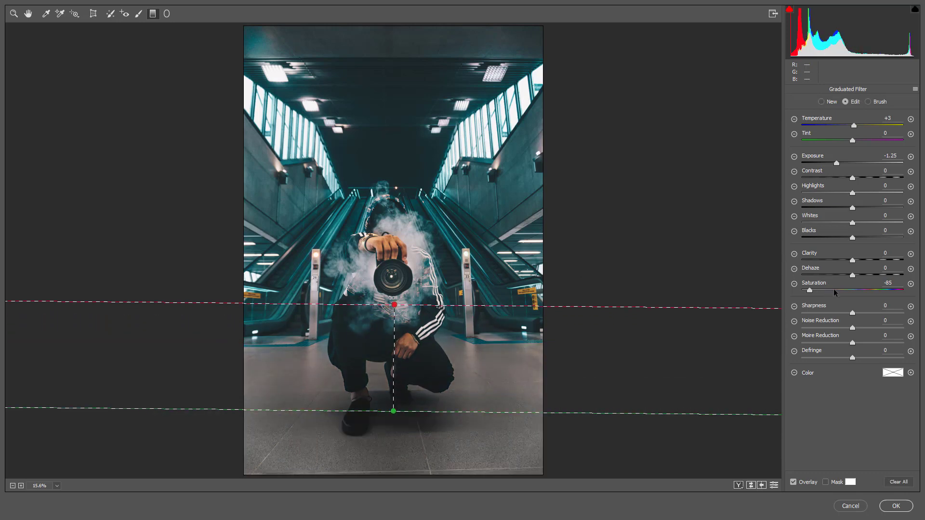
{"action": "mouse_move", "coordinate": [835, 290]}
{"action": "left_mouse_down"}
{"action": "mouse_move", "coordinate": [817, 291]}
{"action": "mouse_move", "coordinate": [850, 296]}
{"action": "left_mouse_up"}
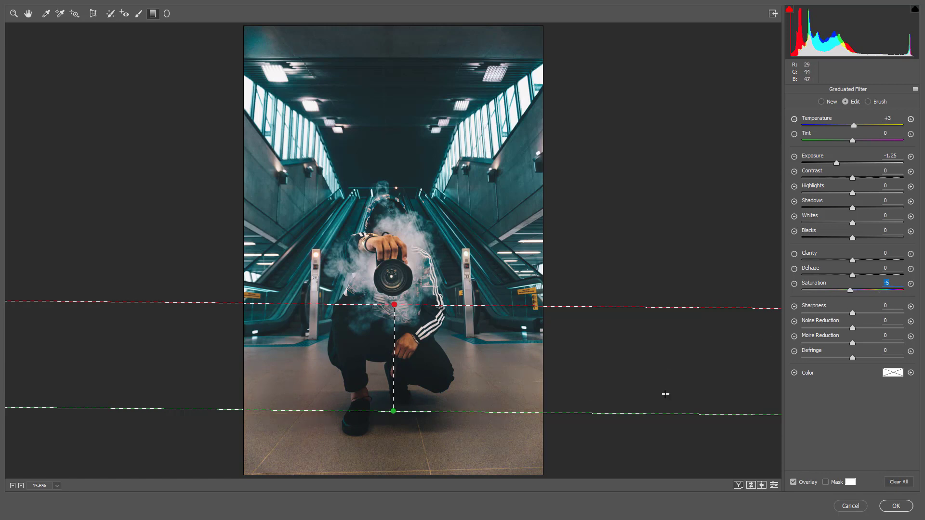
{"action": "left_click_drag", "start_coordinate": [820, 291], "coordinate": [811, 291]}
{"action": "left_click_drag", "start_coordinate": [852, 261], "coordinate": [876, 261]}
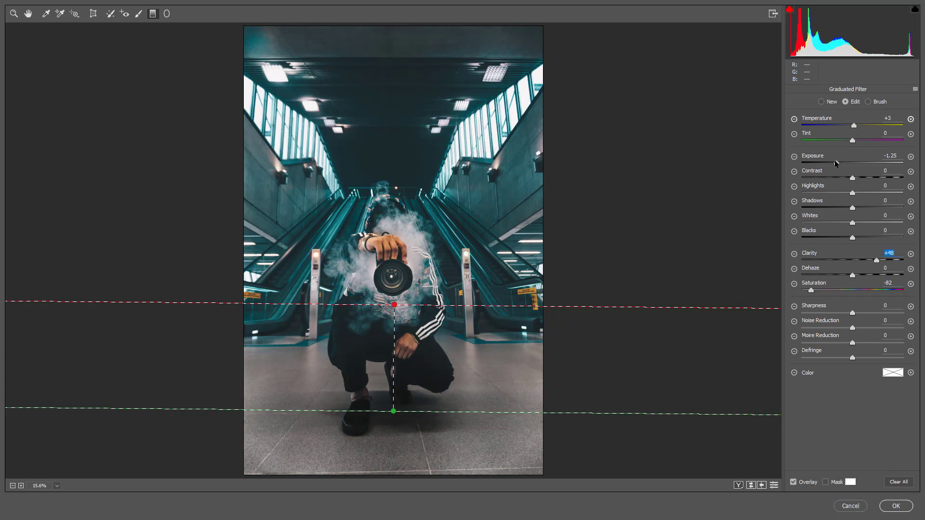
{"action": "left_click_drag", "start_coordinate": [836, 162], "coordinate": [826, 163]}
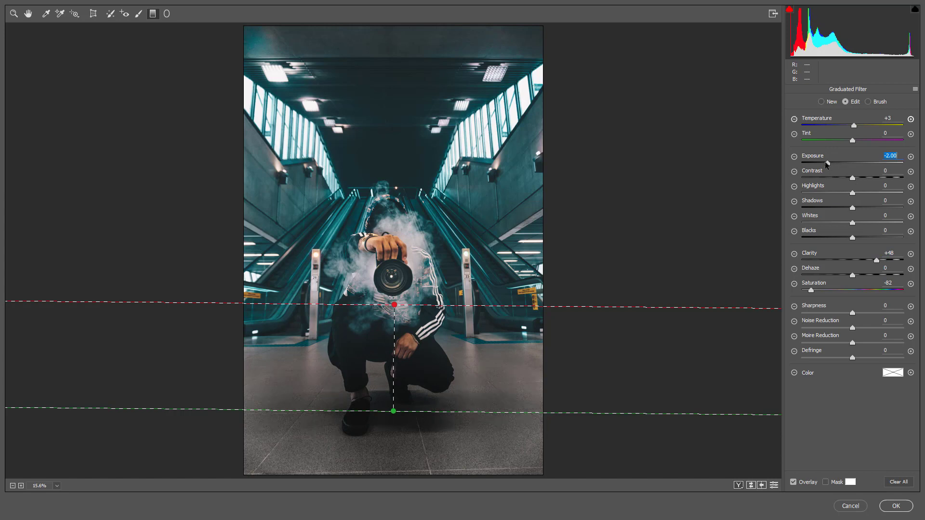
Finish the graduated filter and compare graded versus ungraded previews
{"action": "left_click", "coordinate": [14, 15]}
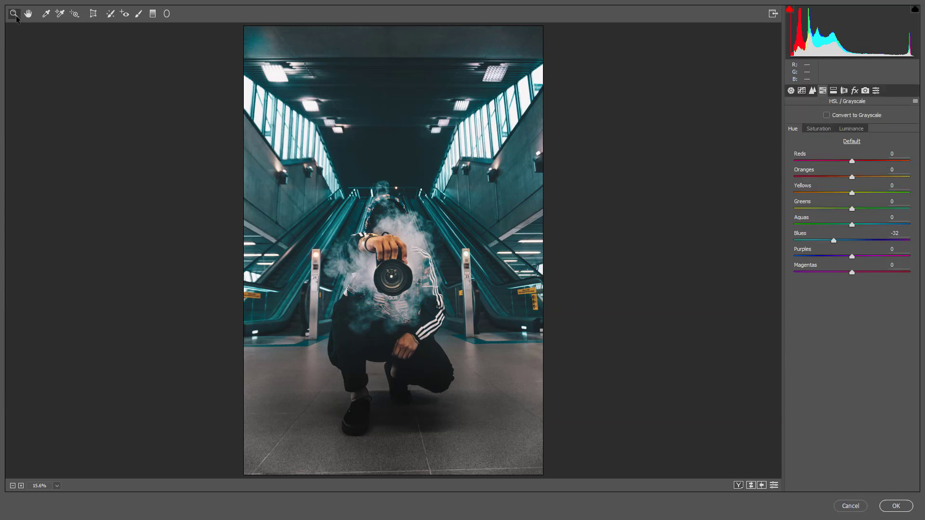
{"action": "left_click", "coordinate": [750, 485]}
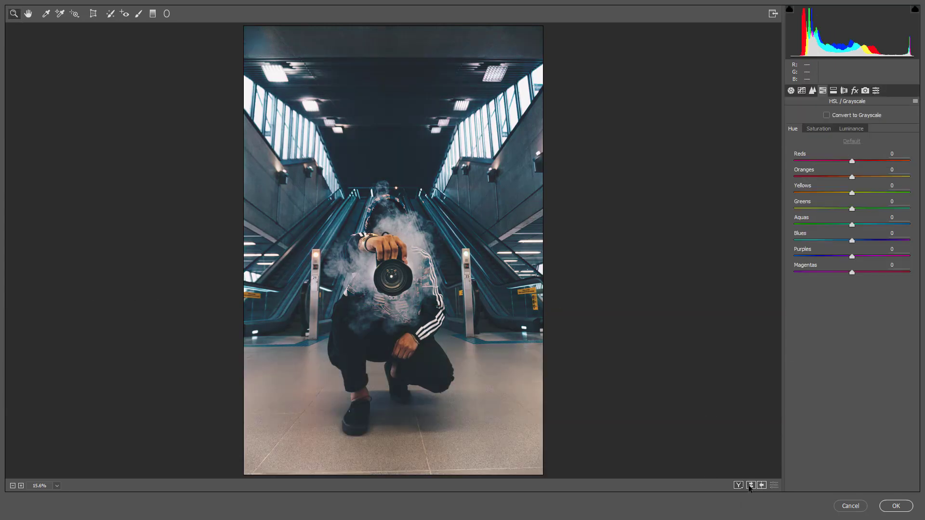
{"action": "left_click", "coordinate": [751, 485]}
{"action": "left_click", "coordinate": [751, 486]}
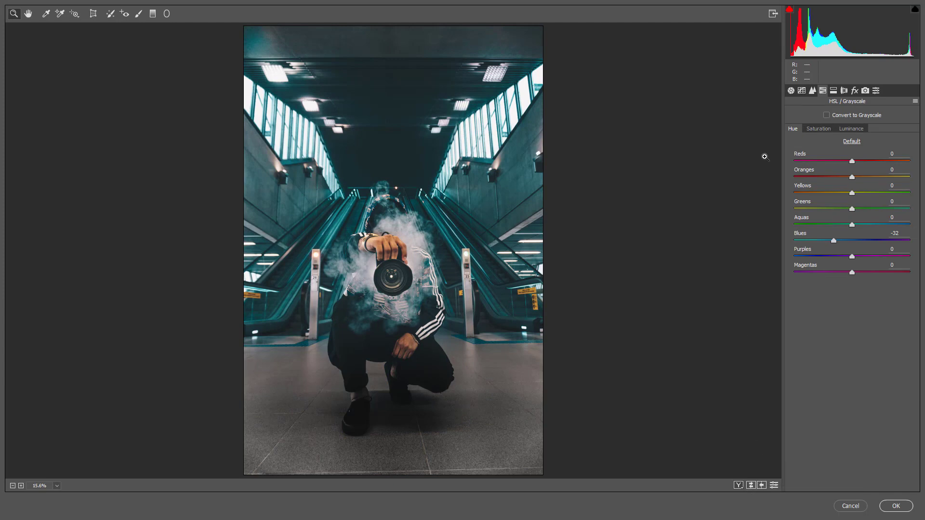
In Basic, lower Vibrance to -42 and warm Temperature to +16
{"action": "left_click", "coordinate": [790, 90]}
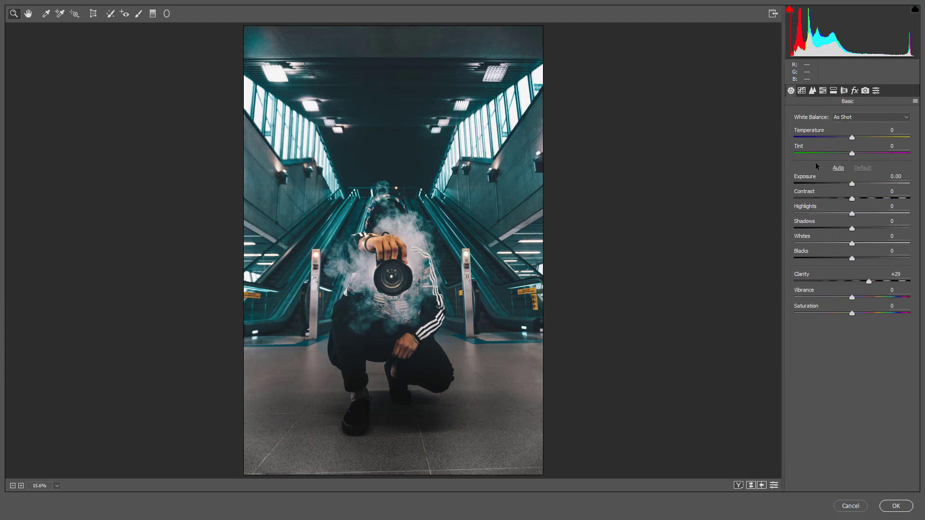
{"action": "left_click", "coordinate": [839, 297]}
{"action": "left_click_drag", "start_coordinate": [839, 297], "coordinate": [827, 299]}
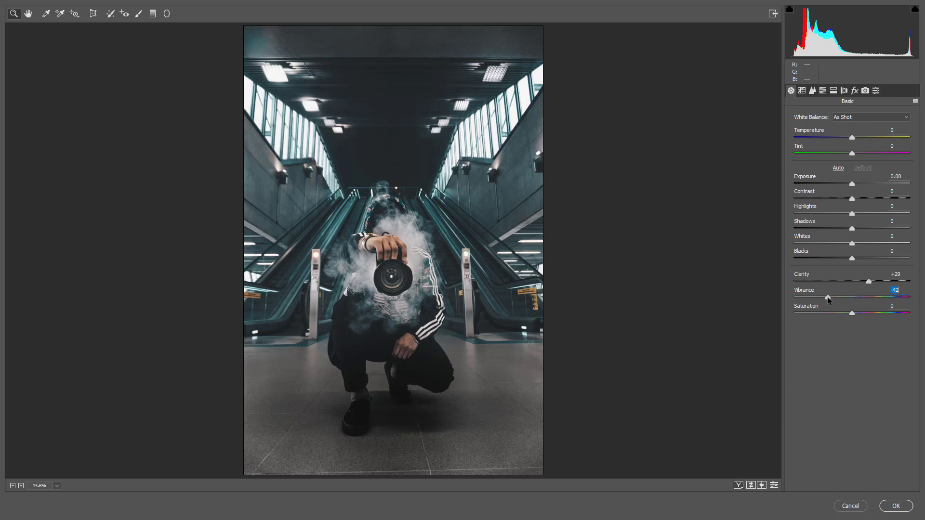
{"action": "left_click", "coordinate": [852, 139]}
{"action": "left_click_drag", "start_coordinate": [851, 139], "coordinate": [865, 141]}
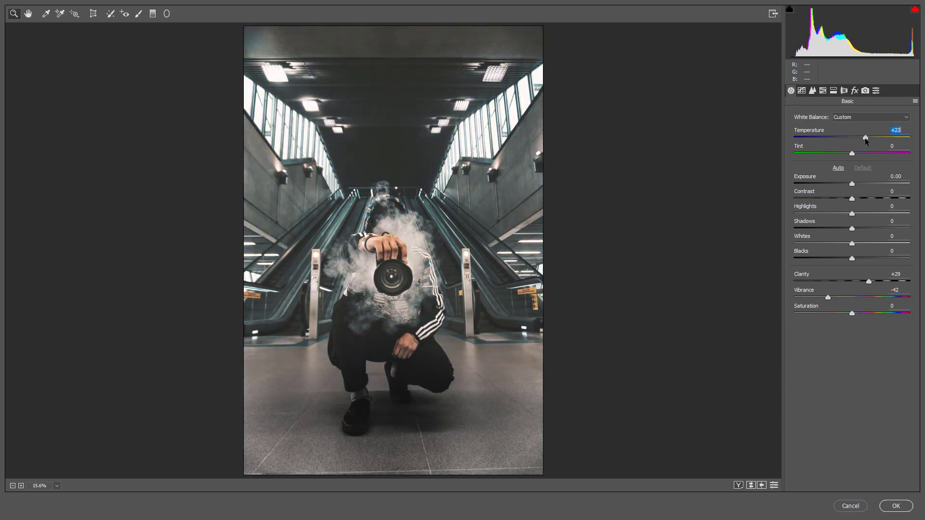
{"action": "left_click_drag", "start_coordinate": [865, 138], "coordinate": [861, 139]}
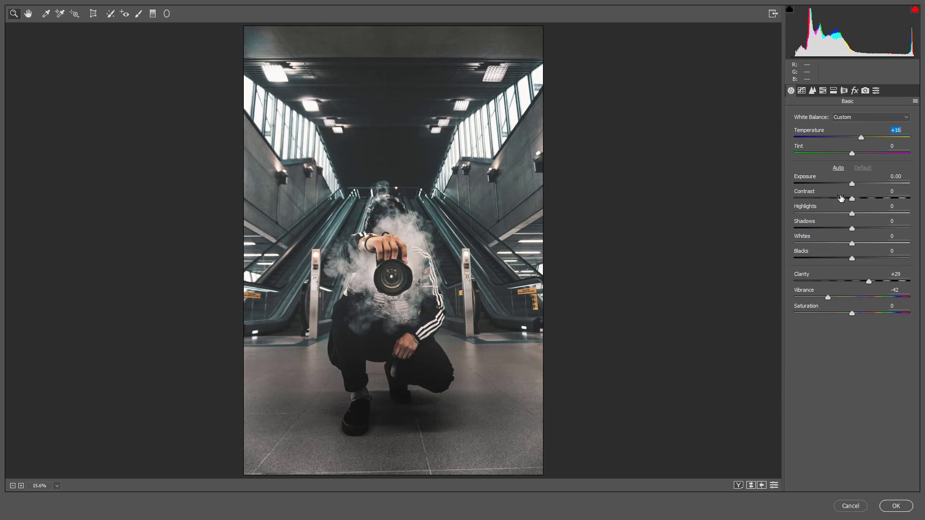
Add a -10 Highlight Priority post-crop vignette and apply the Camera Raw edits
{"action": "left_click", "coordinate": [854, 91]}
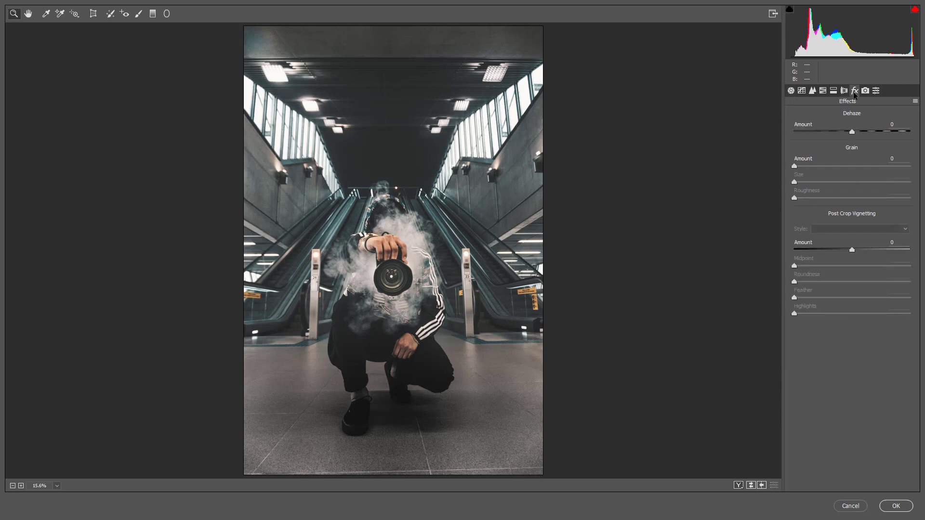
{"action": "left_click", "coordinate": [839, 249]}
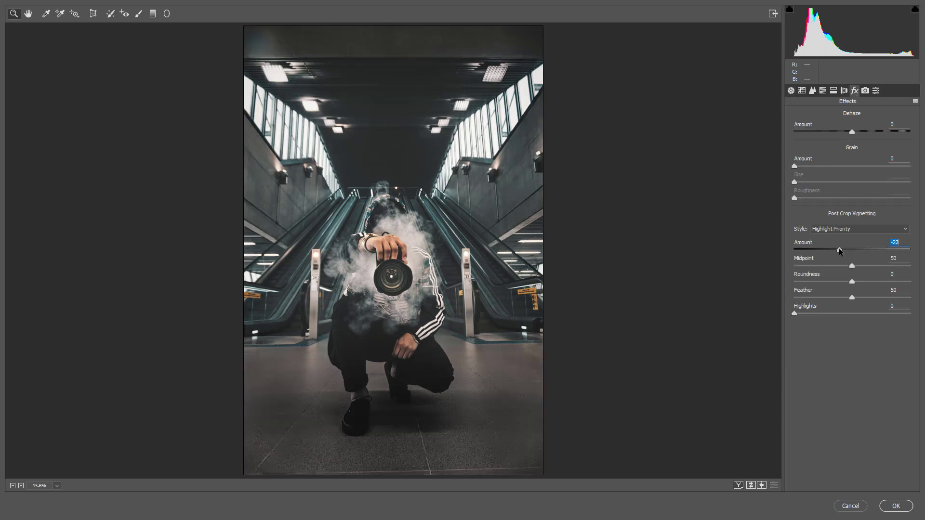
{"action": "left_click_drag", "start_coordinate": [839, 249], "coordinate": [847, 251]}
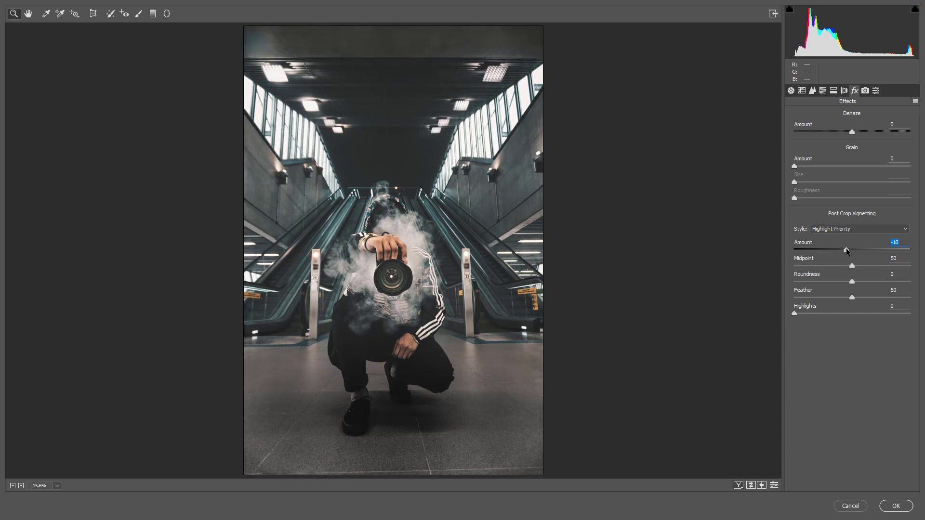
{"action": "left_click", "coordinate": [896, 506]}
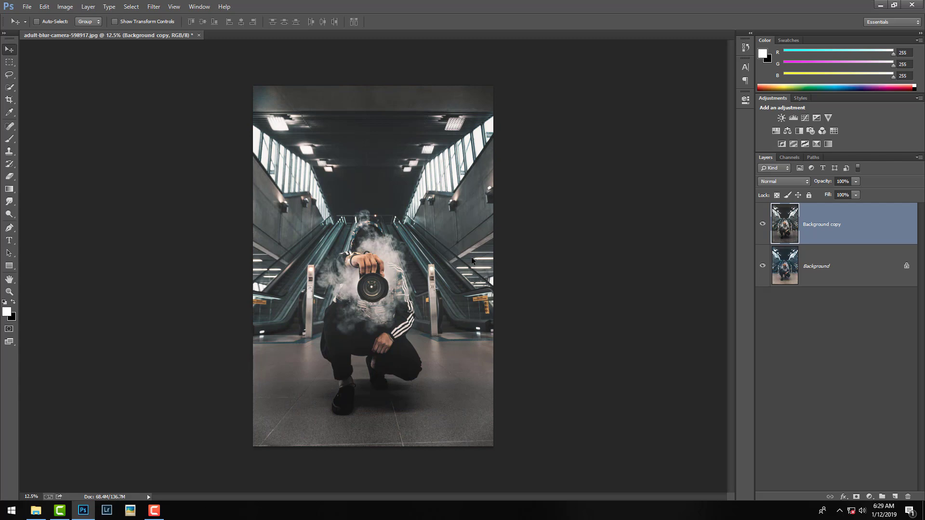
{"action": "key", "text": "ctrl+plus"}
{"action": "left_click", "coordinate": [763, 224]}
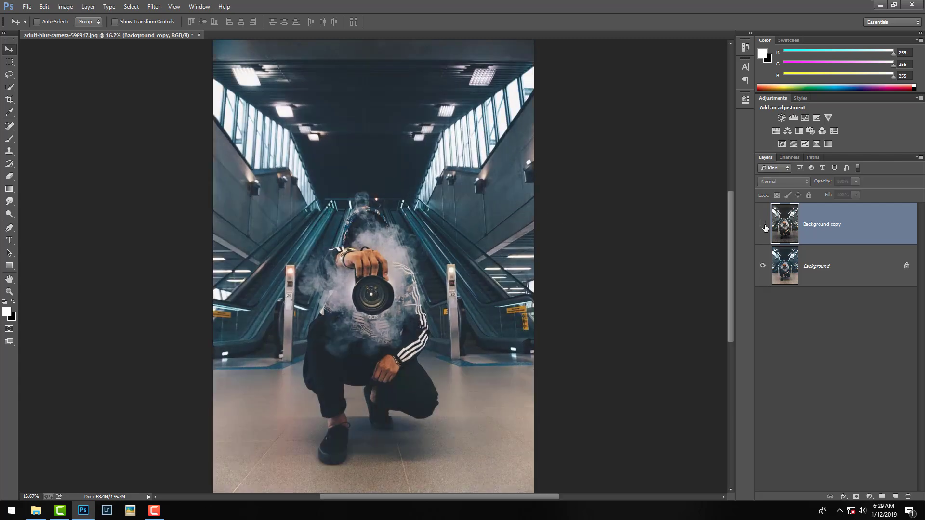
{"action": "left_click", "coordinate": [764, 225]}
{"action": "left_click", "coordinate": [764, 225]}
{"action": "key", "text": "ctrl+minus"}
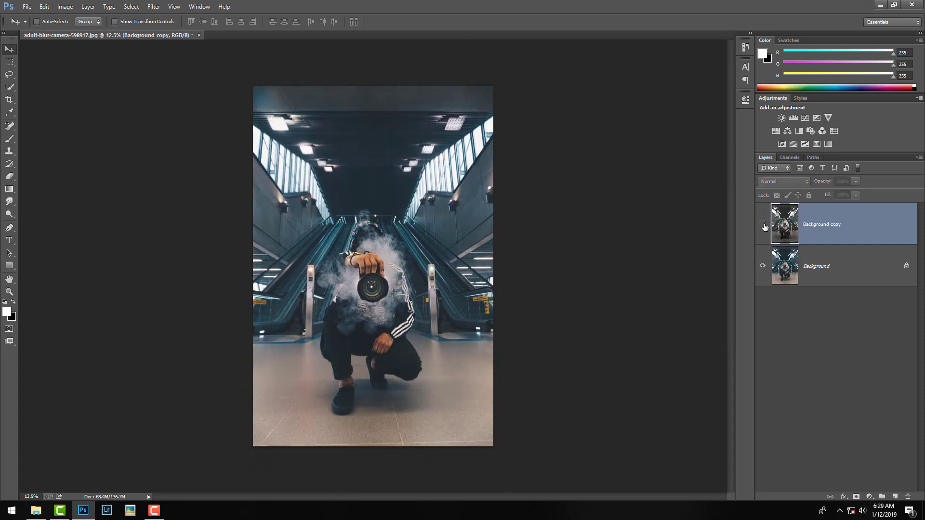
{"action": "left_click", "coordinate": [762, 225]}
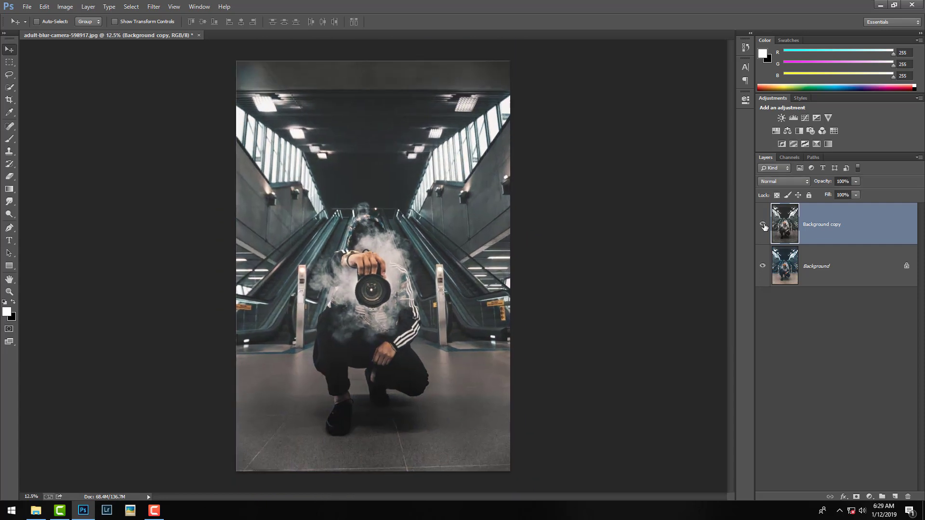
{"action": "key", "text": "ctrl+plus"}
{"action": "key", "text": "ctrl+minus"}
{"action": "key", "text": "ctrl+minus"}
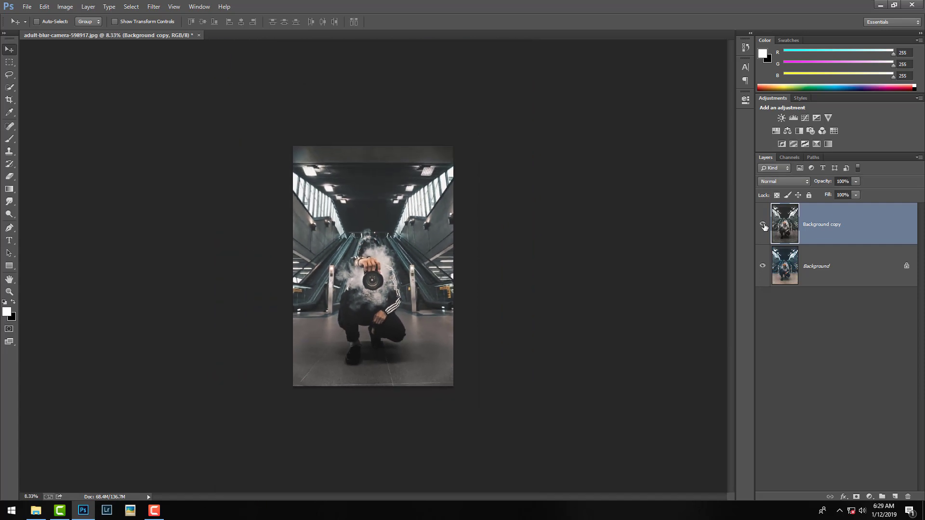